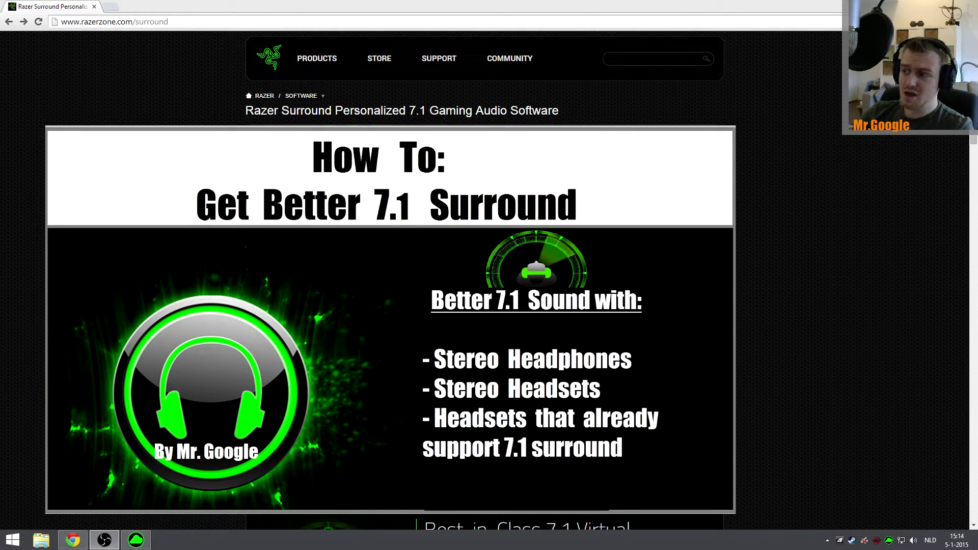
- Bring the Chrome window showing the razerzone.com/surround product page to the front
{"action": "left_click", "coordinate": [849, 194]}
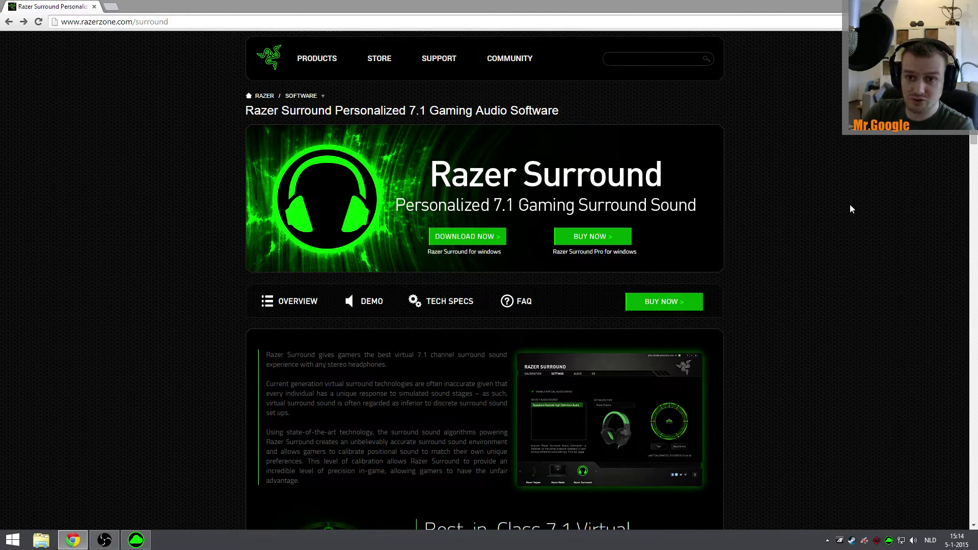
- Review the Surround vs Surround Pro comparison, highlighting the stereo headset row, then launch Razer Surround Pro
{"action": "scroll", "coordinate": [826, 213], "scroll_direction": "down", "scroll_amount": 2}
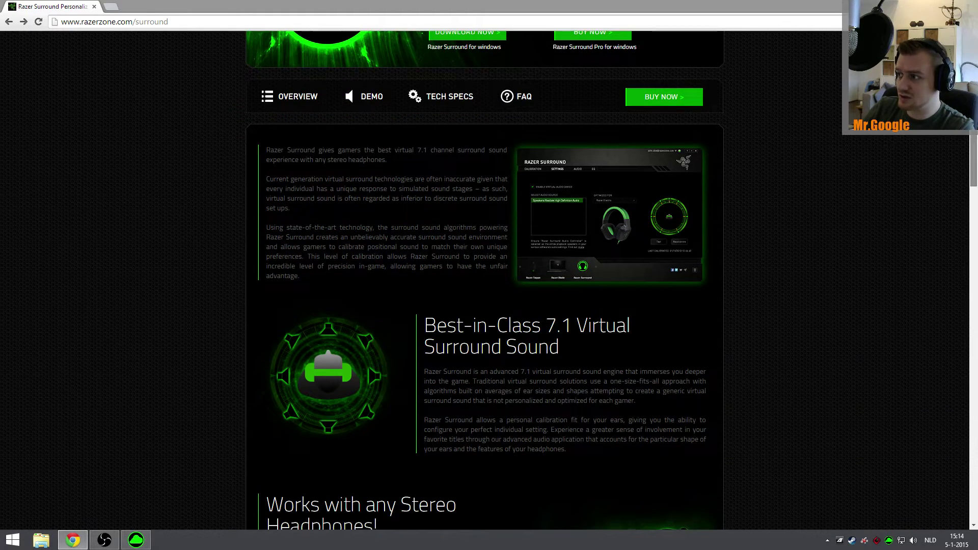
{"action": "left_click", "coordinate": [975, 265]}
{"action": "scroll", "coordinate": [975, 265], "scroll_direction": "down", "scroll_amount": 4}
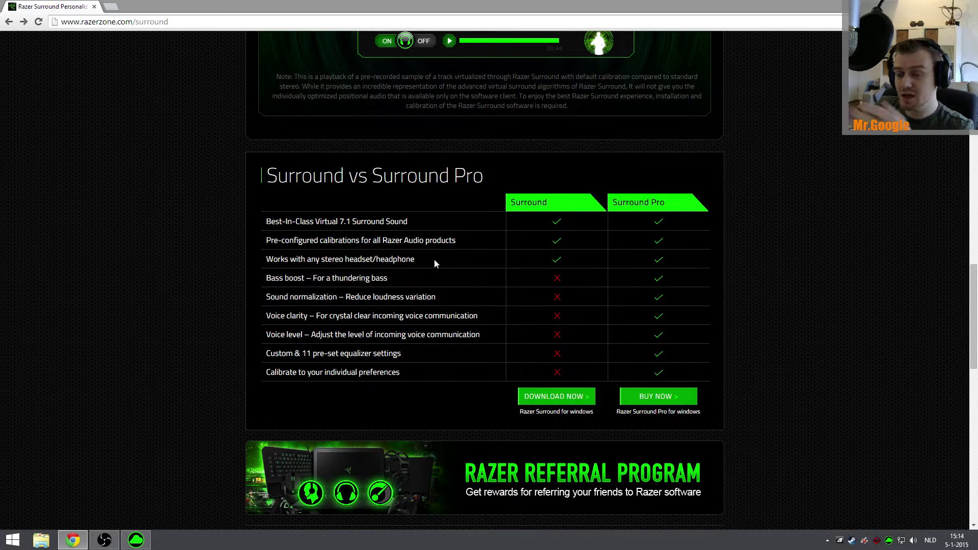
{"action": "left_click_drag", "start_coordinate": [435, 262], "coordinate": [264, 266]}
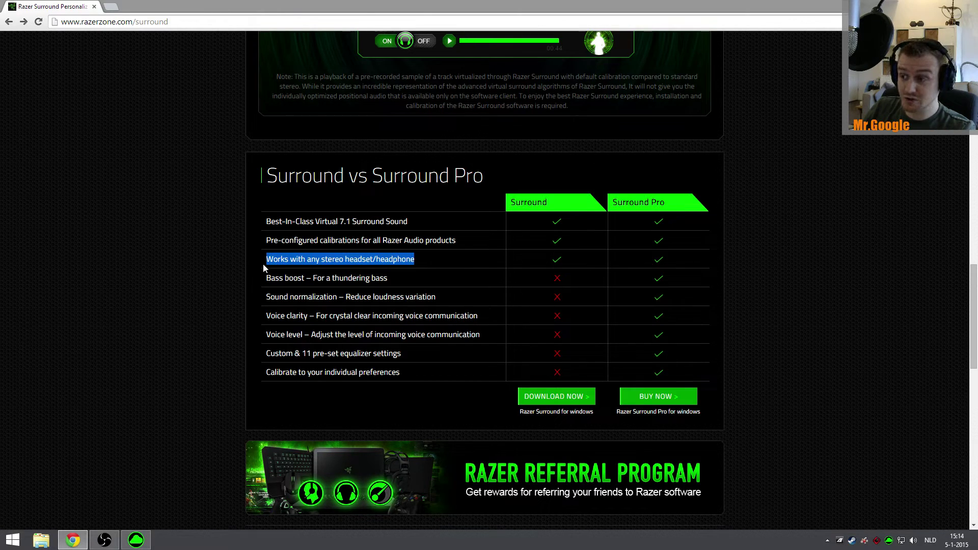
{"action": "scroll", "coordinate": [264, 267], "scroll_direction": "up", "scroll_amount": 20}
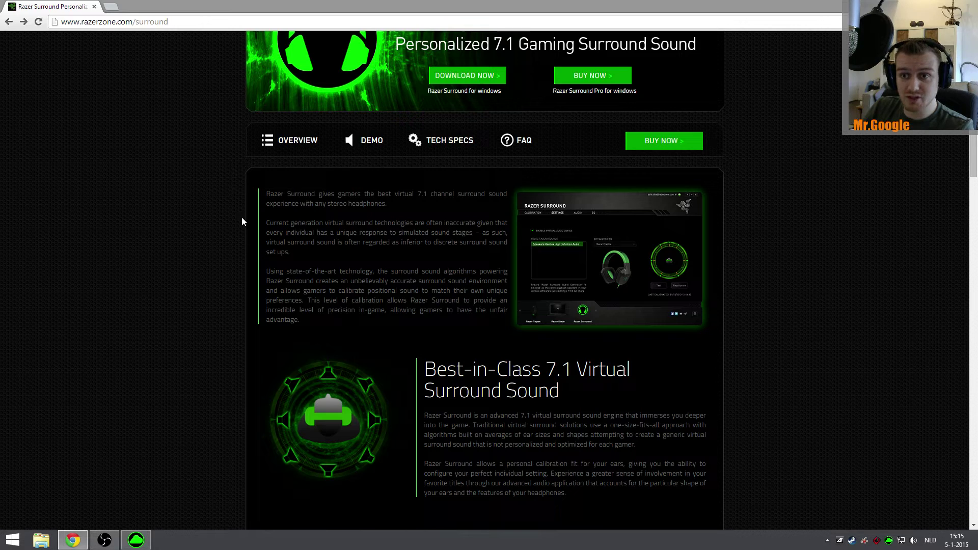
{"action": "scroll", "coordinate": [209, 217], "scroll_direction": "up", "scroll_amount": 3}
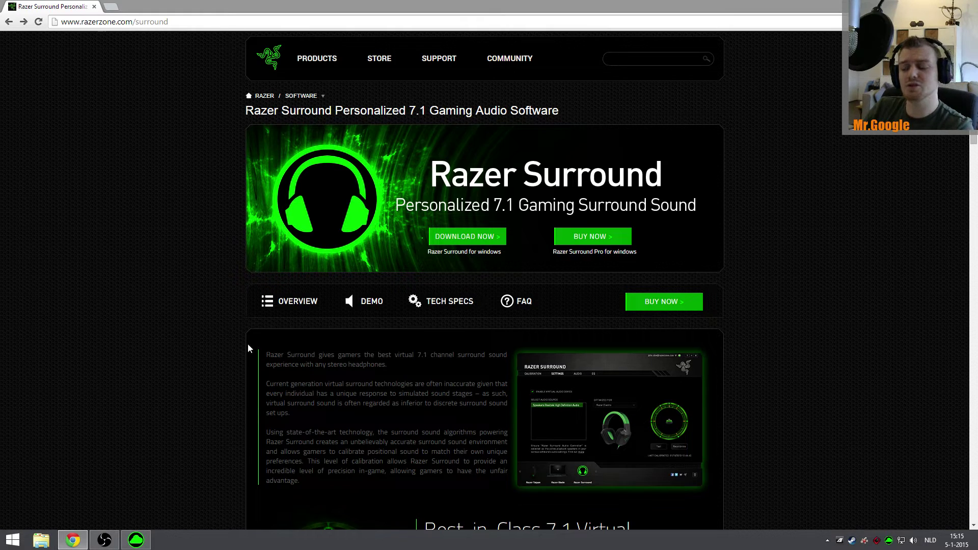
{"action": "left_click", "coordinate": [135, 538]}
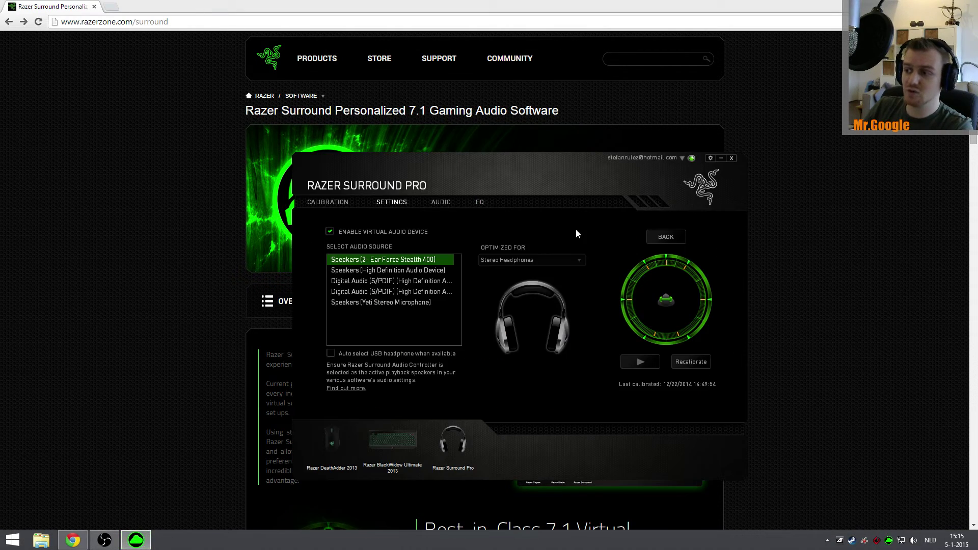
- Move the Surround Pro window up and left and show the calibration wizard's welcome screen
{"action": "left_click_drag", "start_coordinate": [523, 169], "coordinate": [443, 154]}
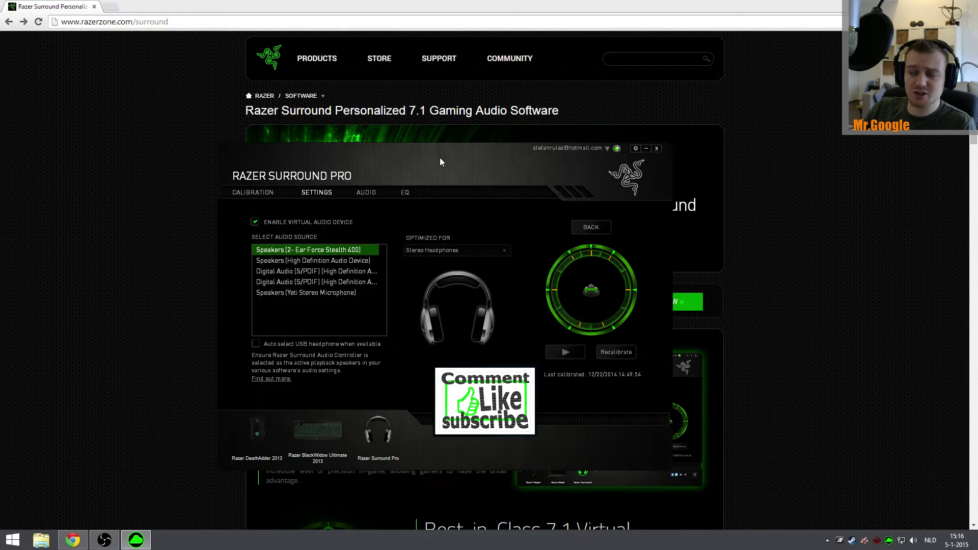
{"action": "left_click", "coordinate": [260, 193]}
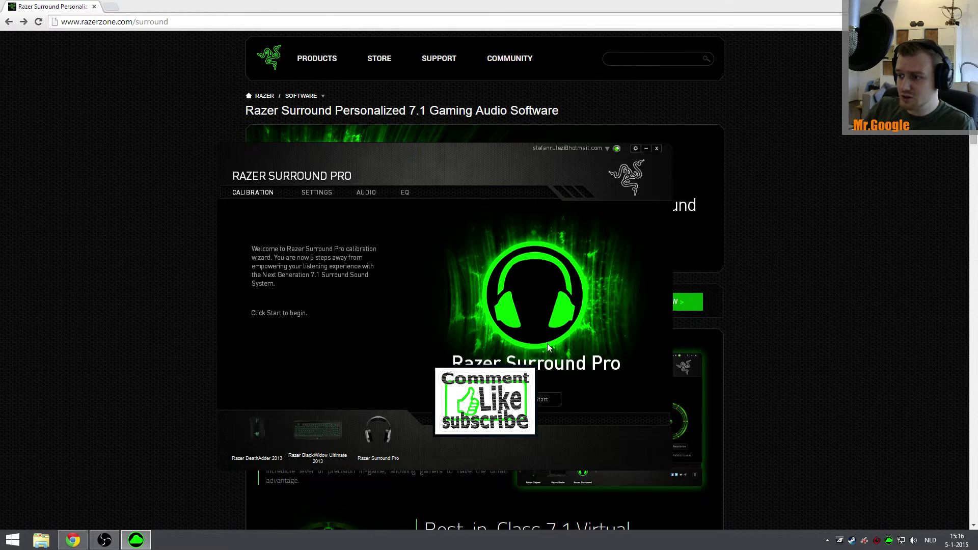
- On the settings page, set Optimized For to Stereo Headphones with the Ear Force Stealth 400 source
{"action": "left_click", "coordinate": [319, 197]}
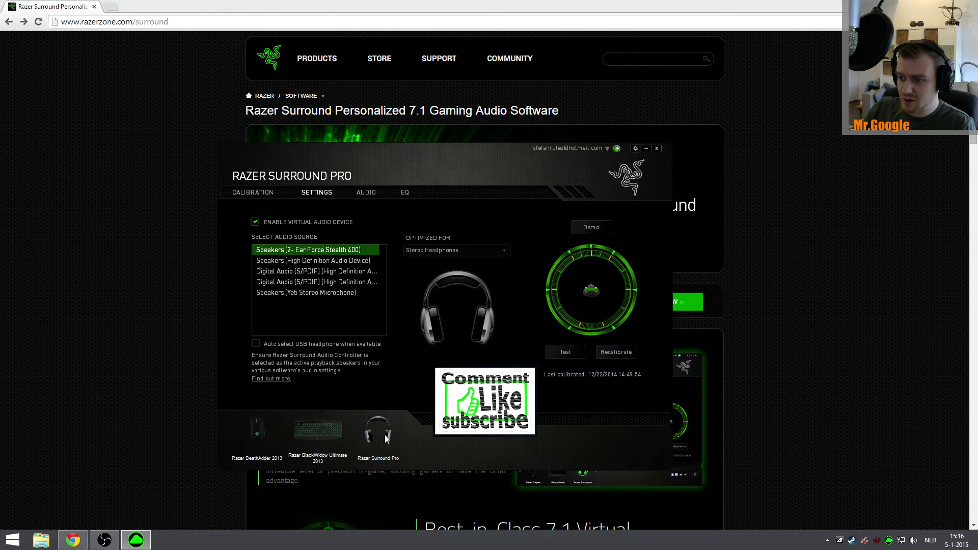
{"action": "left_click", "coordinate": [464, 252]}
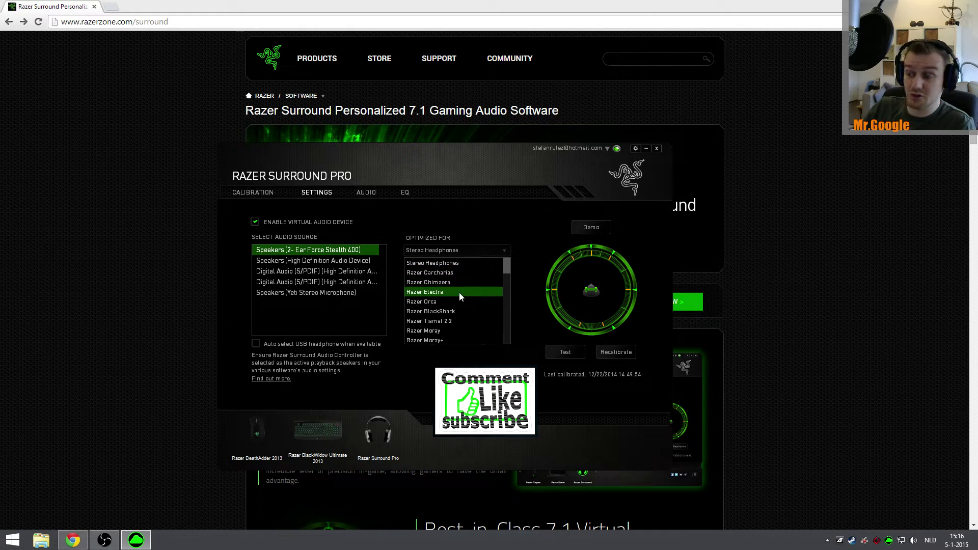
{"action": "scroll", "coordinate": [460, 293], "scroll_direction": "down", "scroll_amount": 3}
{"action": "scroll", "coordinate": [453, 310], "scroll_direction": "up", "scroll_amount": 3}
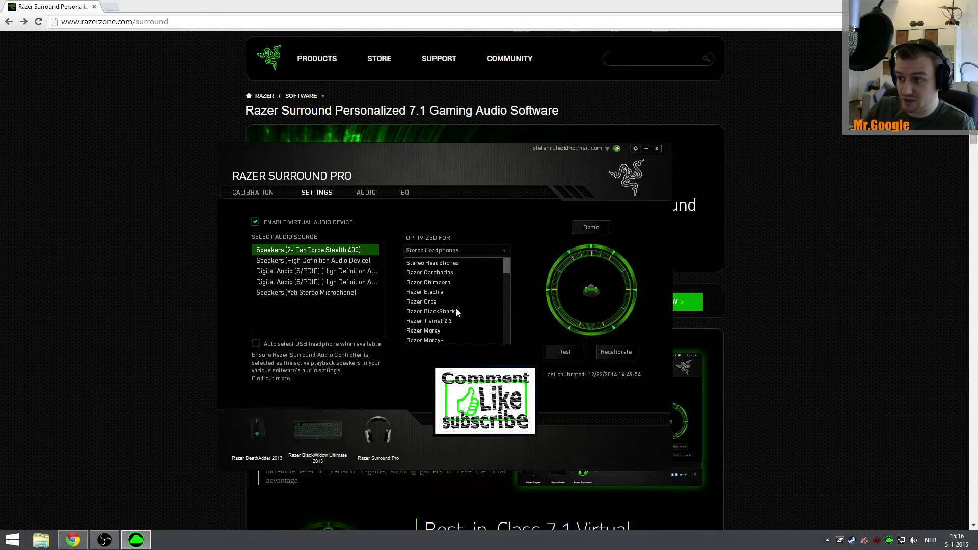
{"action": "left_click", "coordinate": [463, 251]}
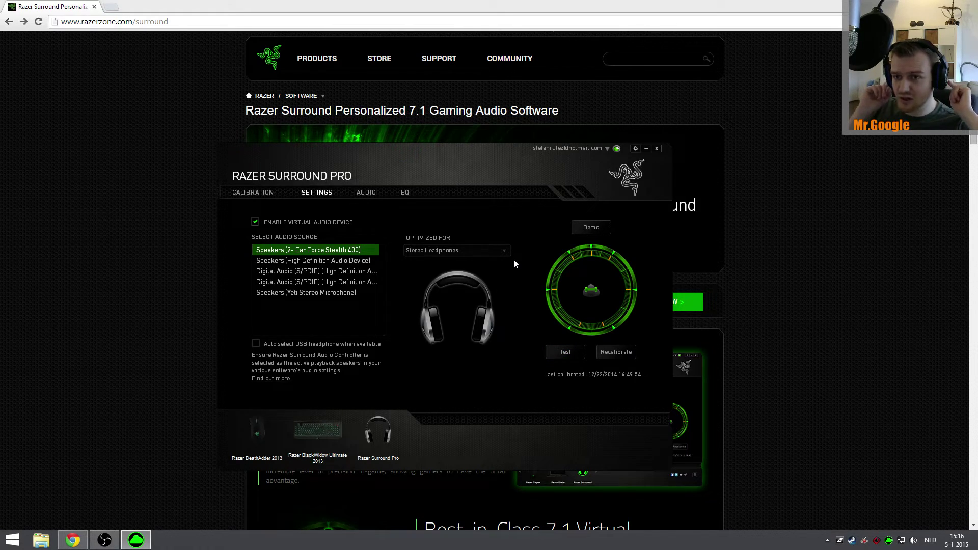
{"action": "left_click", "coordinate": [565, 352]}
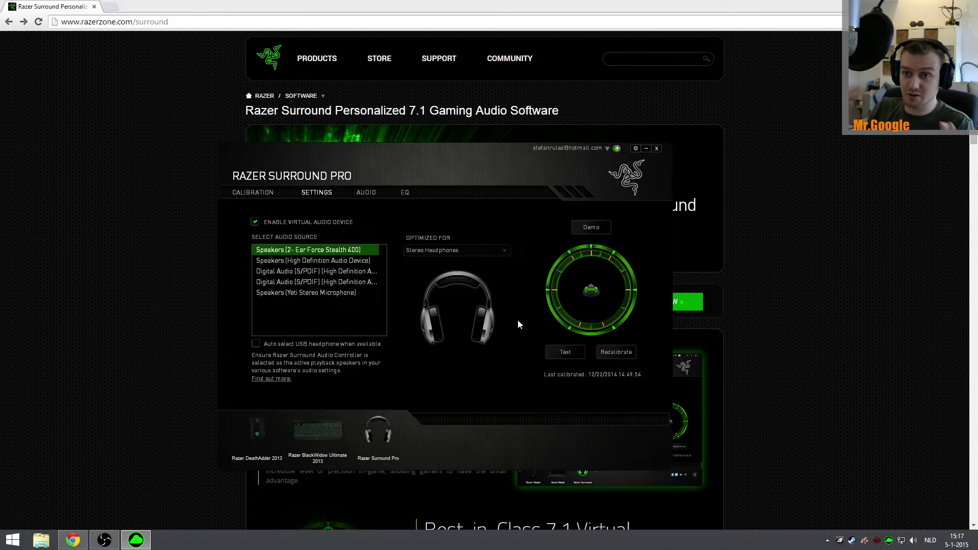
- Recalibrate, return to Final Calibration, and fine-tune the front-centre channel
{"action": "left_click", "coordinate": [609, 353]}
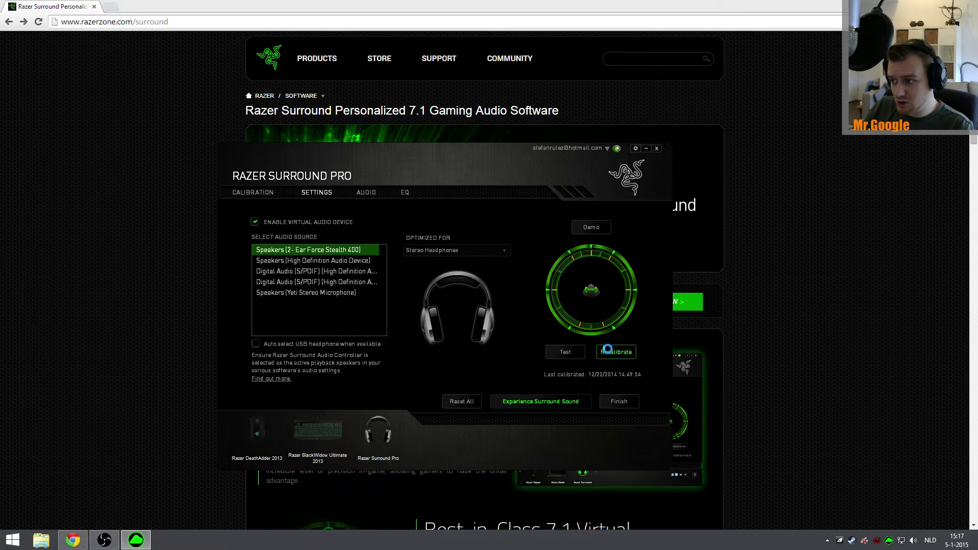
{"action": "left_click", "coordinate": [617, 400]}
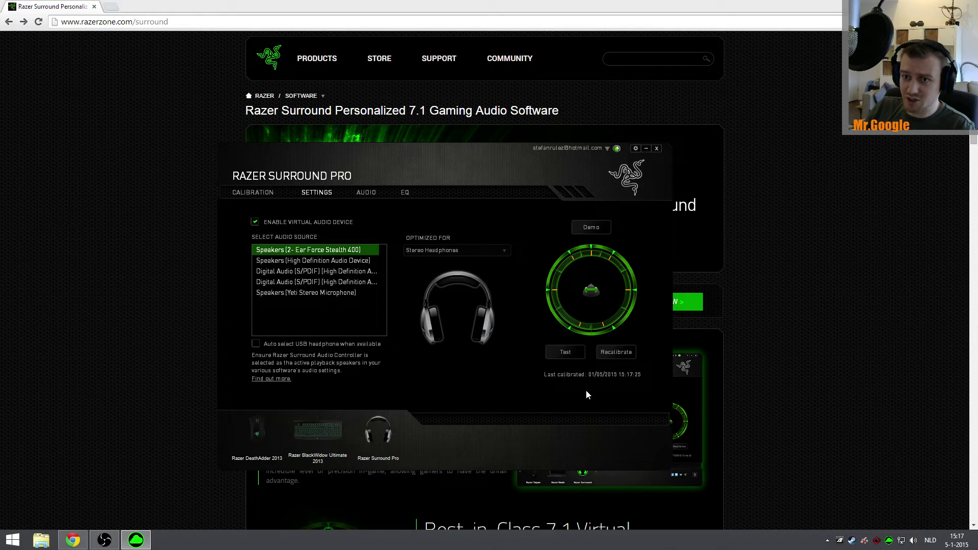
{"action": "left_click", "coordinate": [616, 357]}
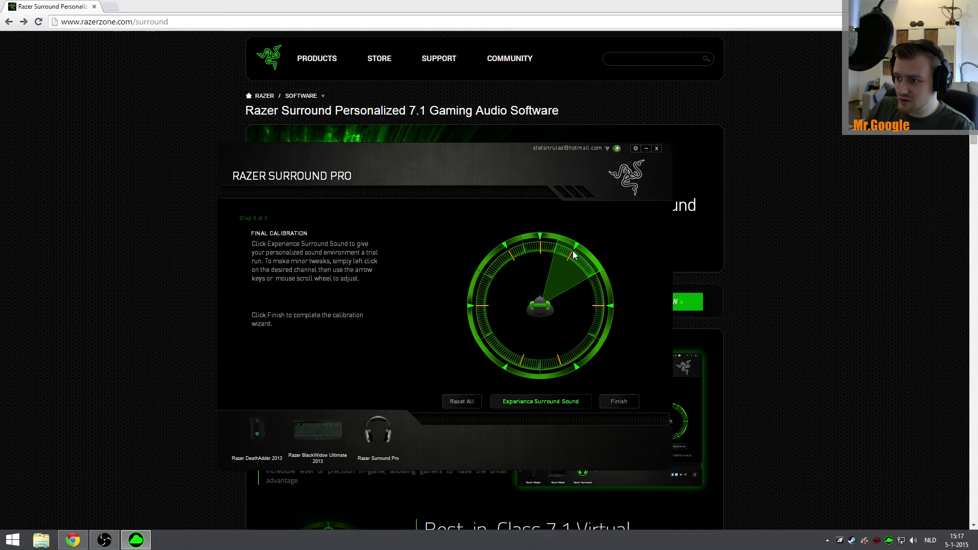
{"action": "left_click", "coordinate": [541, 239]}
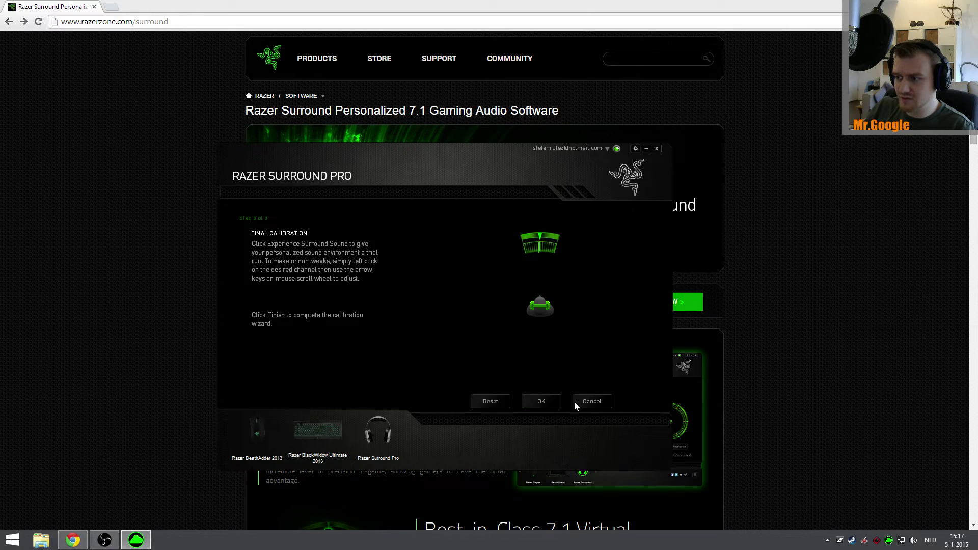
{"action": "scroll", "coordinate": [537, 249], "scroll_direction": "down", "scroll_amount": 2}
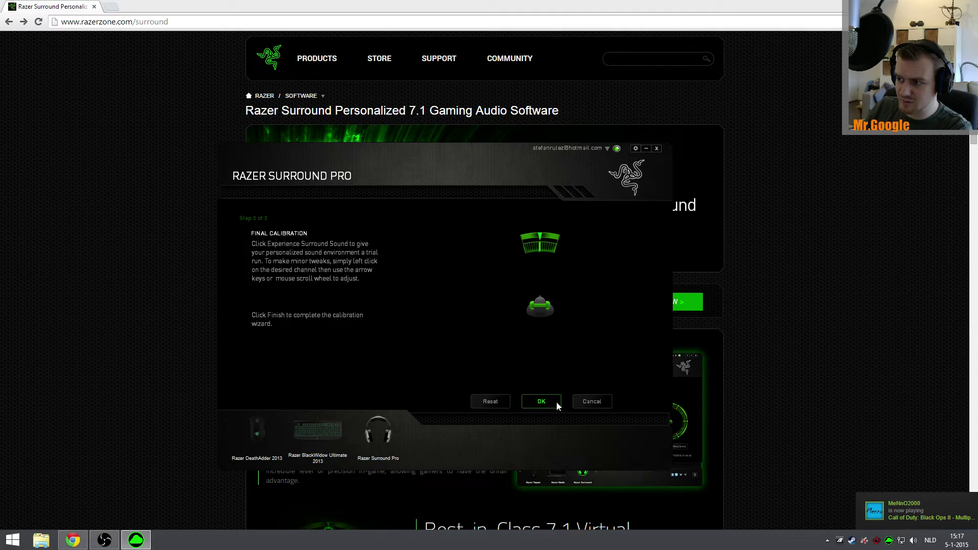
{"action": "left_click", "coordinate": [543, 403]}
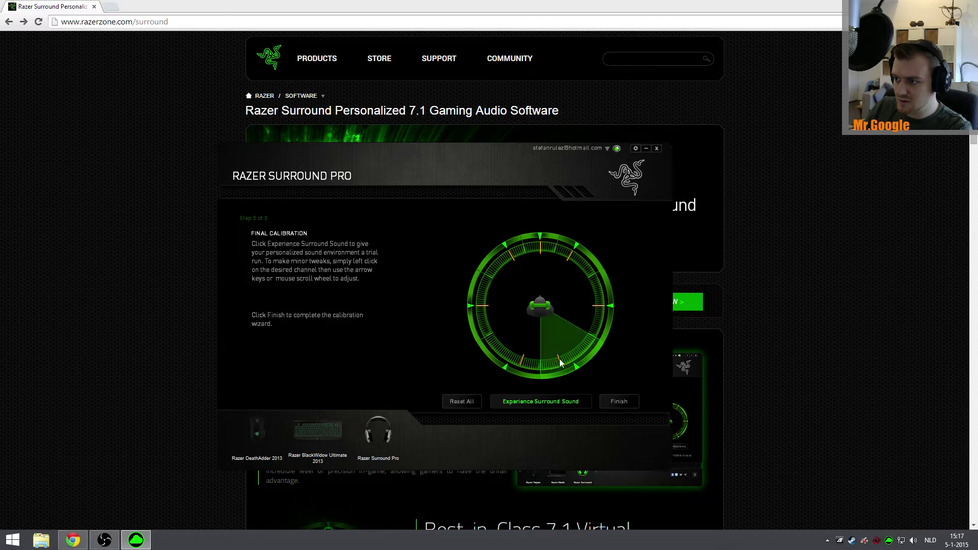
- Fine-tune the lower-right channel's position on the calibration wheel and confirm it
{"action": "left_click", "coordinate": [586, 350]}
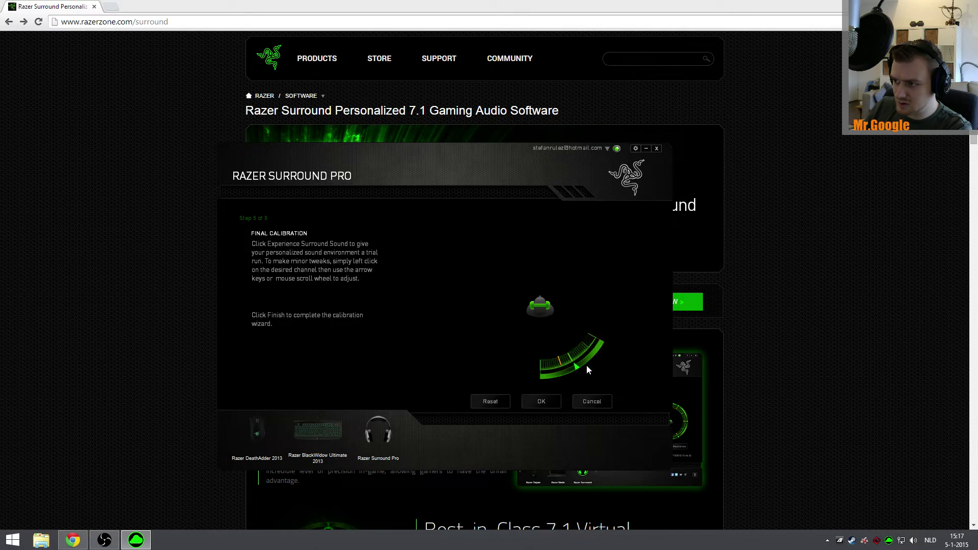
{"action": "left_click", "coordinate": [559, 364]}
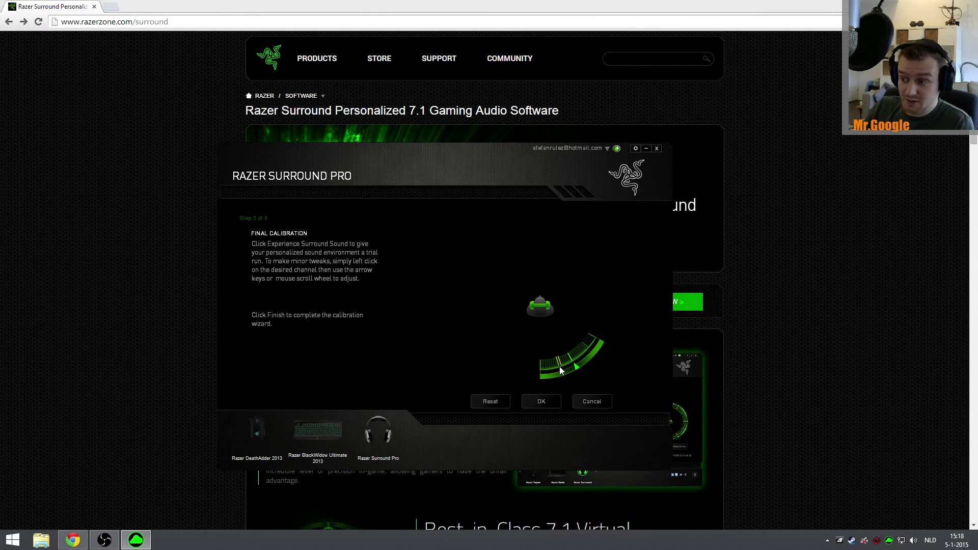
{"action": "left_click", "coordinate": [590, 401]}
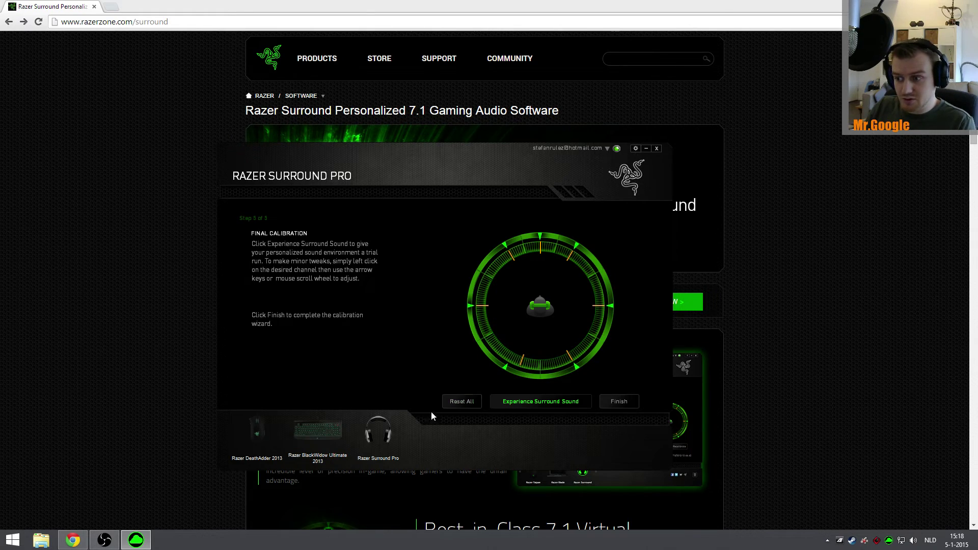
- Finish calibration (last calibrated 01/05/2015 15:18:36) and disable the virtual audio device
{"action": "key", "text": "alt+shift"}
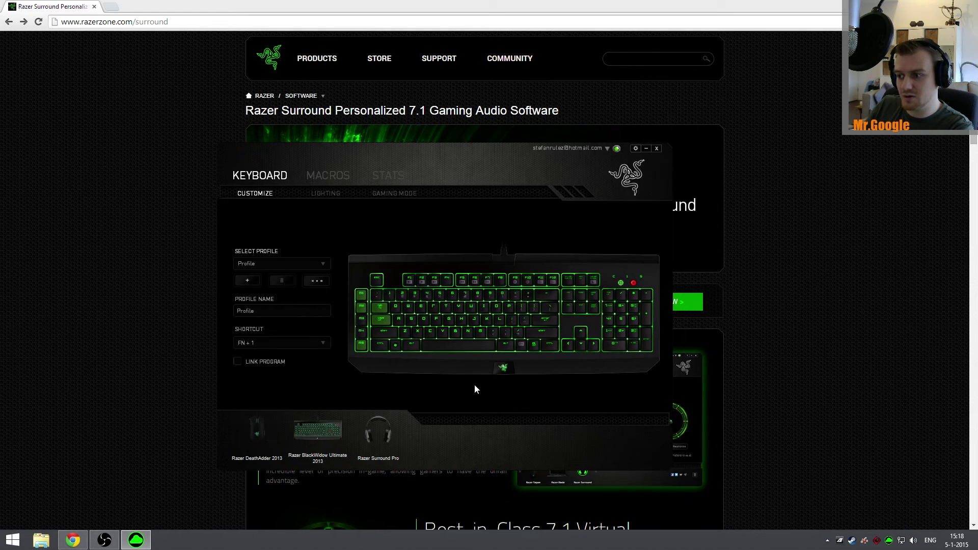
{"action": "left_click", "coordinate": [384, 422]}
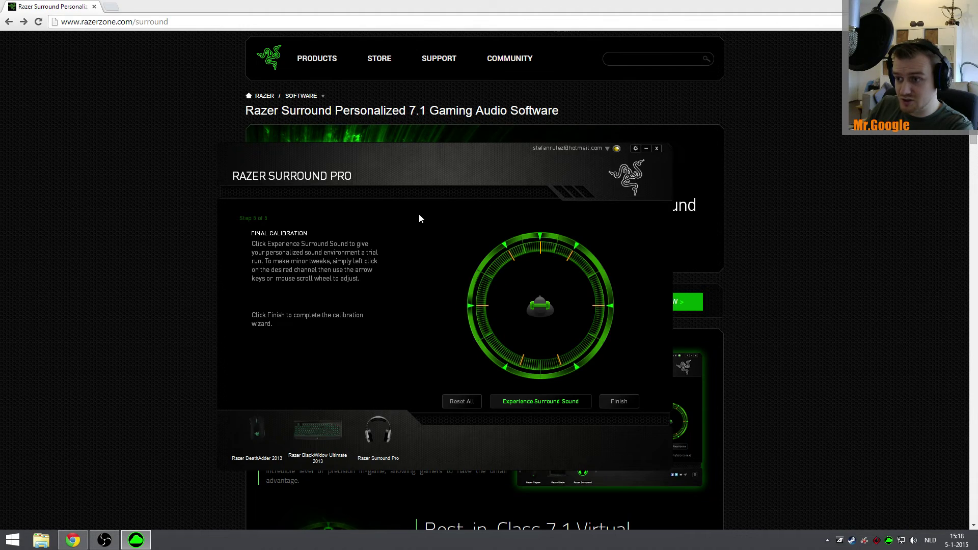
{"action": "left_click", "coordinate": [388, 434]}
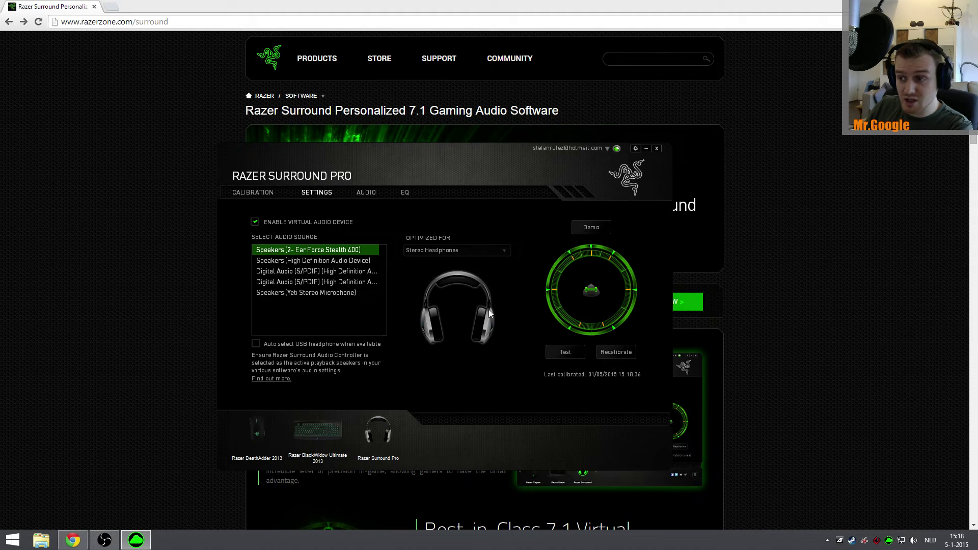
{"action": "left_click", "coordinate": [255, 221]}
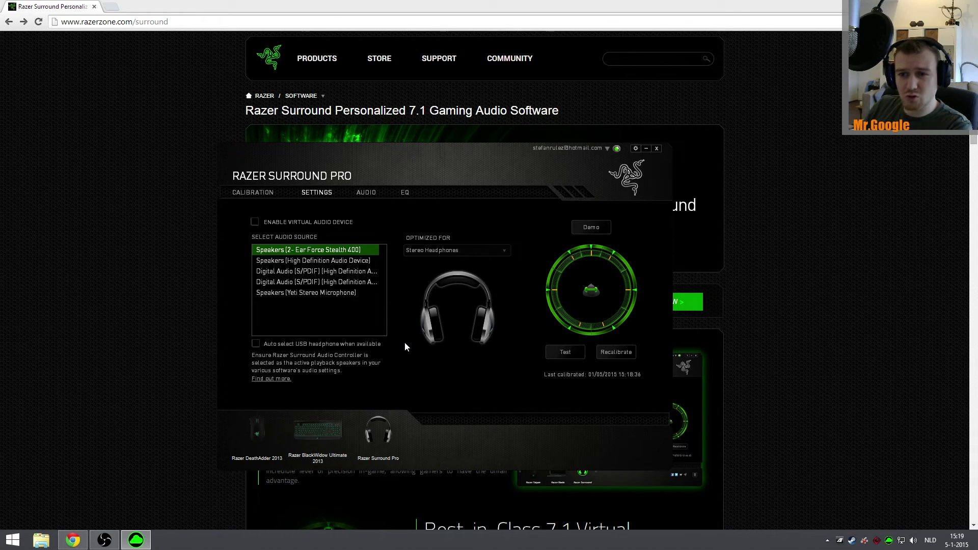
- Review the audio enhancement options, then show the Custom EQ with eight bands at 0 dB
{"action": "left_click", "coordinate": [369, 192]}
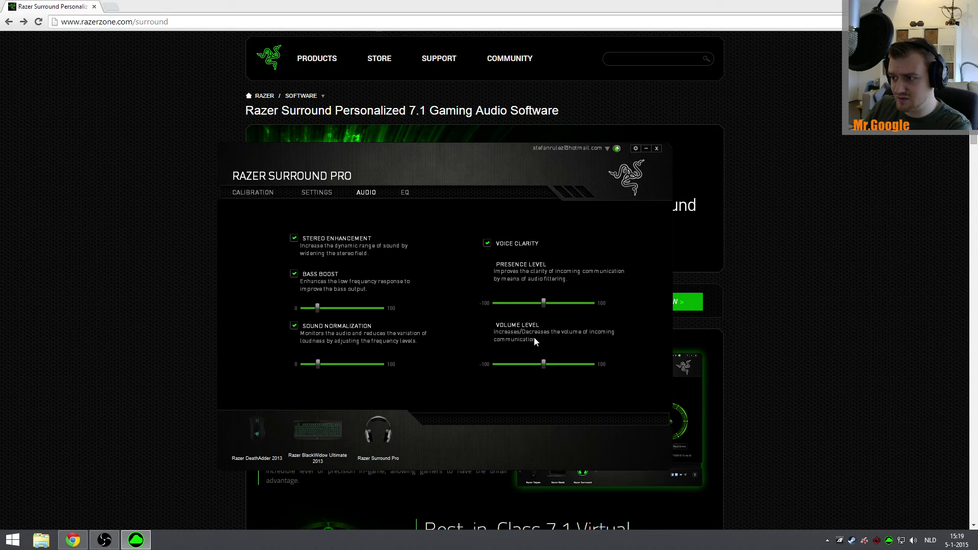
{"action": "left_click", "coordinate": [406, 193]}
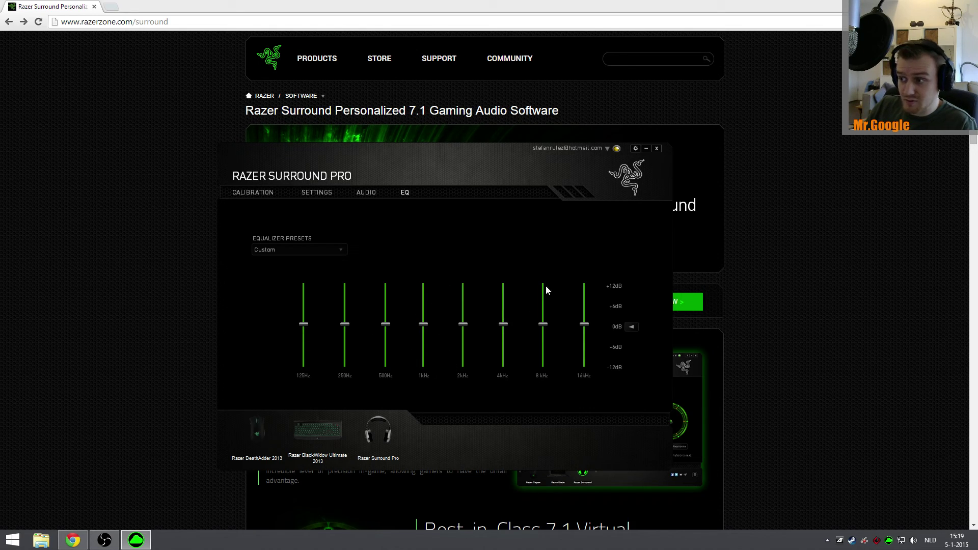
- Go from the settings page back to the calibration wizard's welcome screen
{"action": "left_click", "coordinate": [326, 195]}
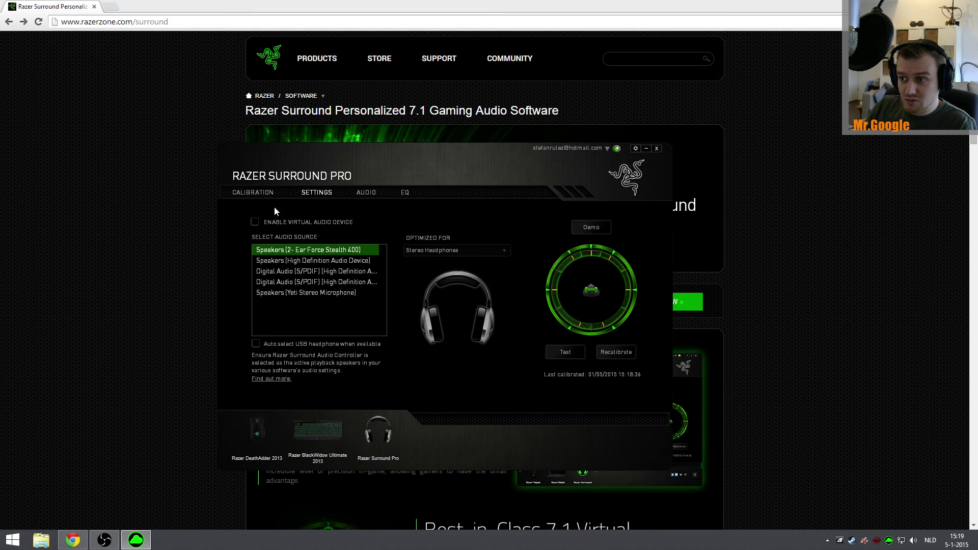
{"action": "left_click", "coordinate": [258, 195]}
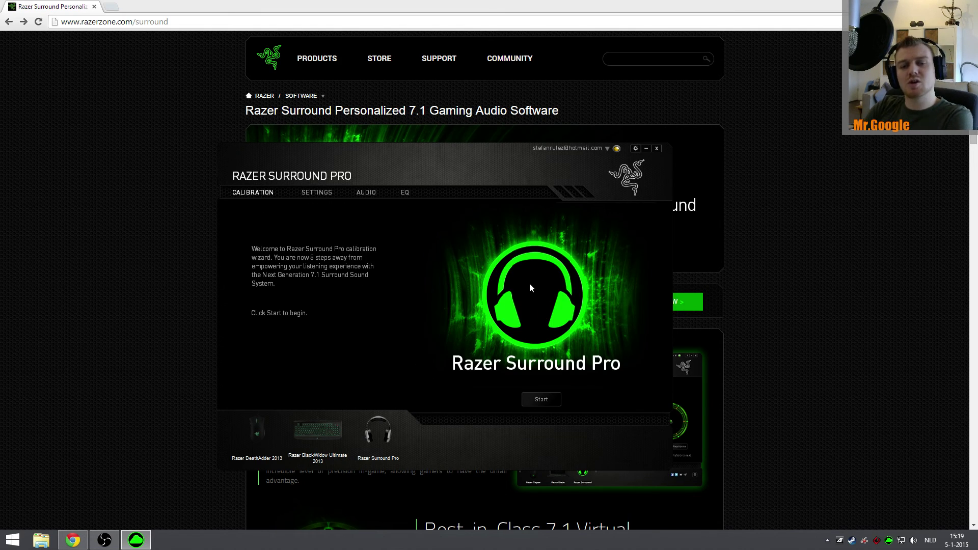